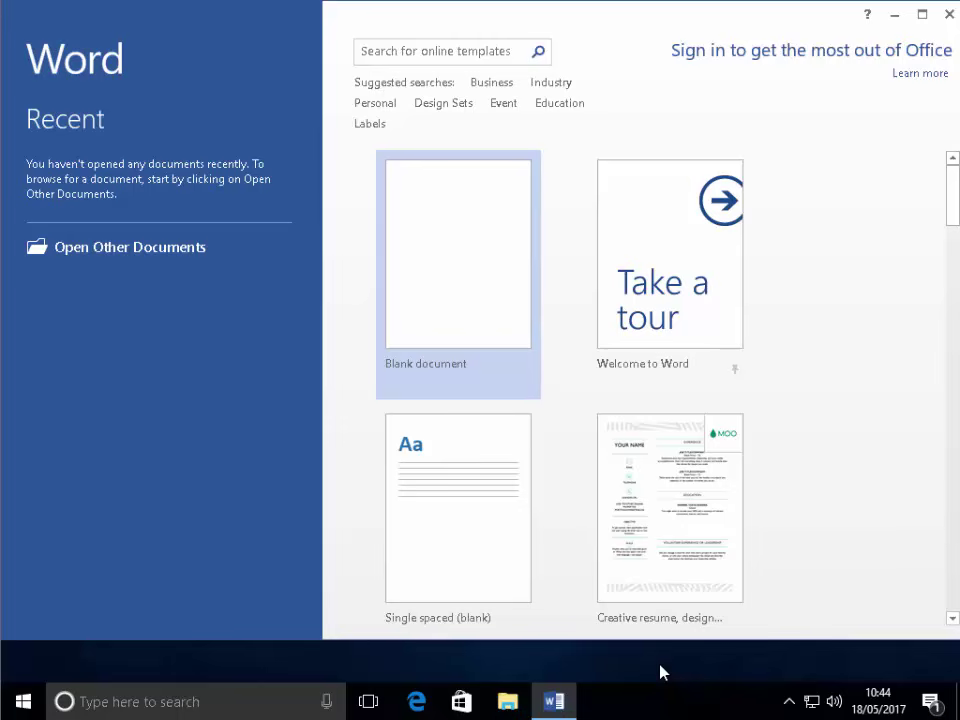
Create a new blank document.
left_click(464, 307)
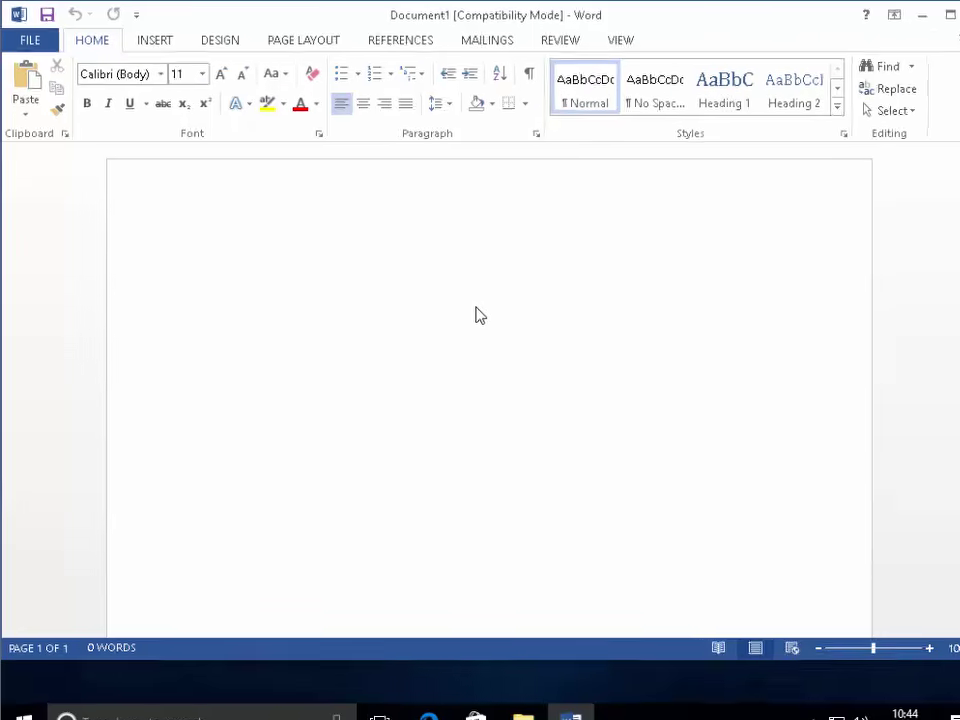
Try out a four-line block with the sender's name, street, town and county in the default spacing, and delete it.
type("Mr ")
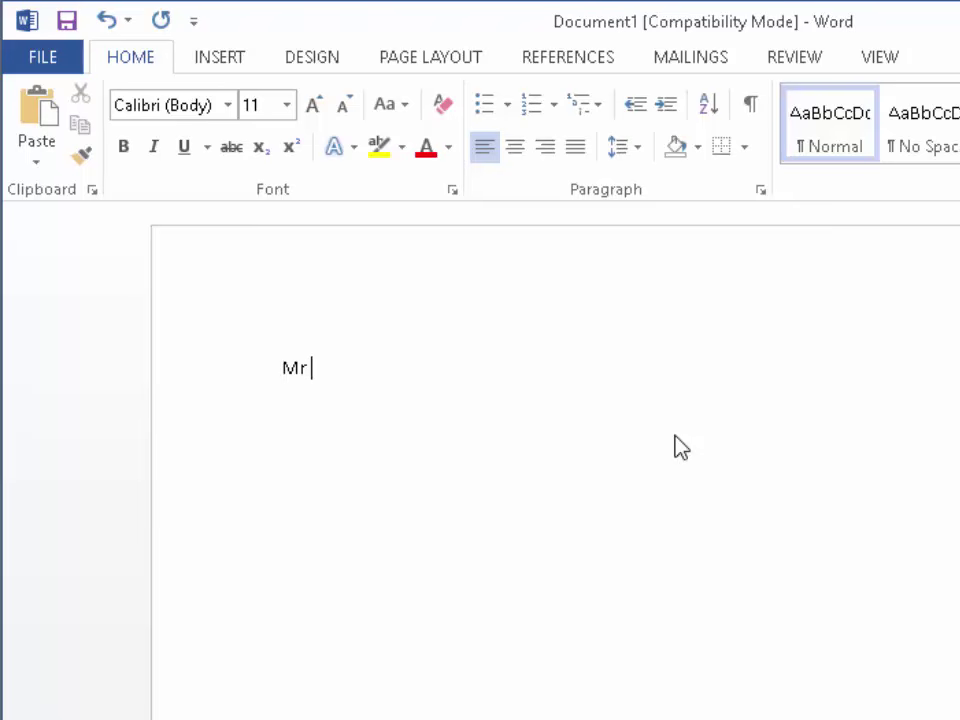
type("A Person")
key("Return")
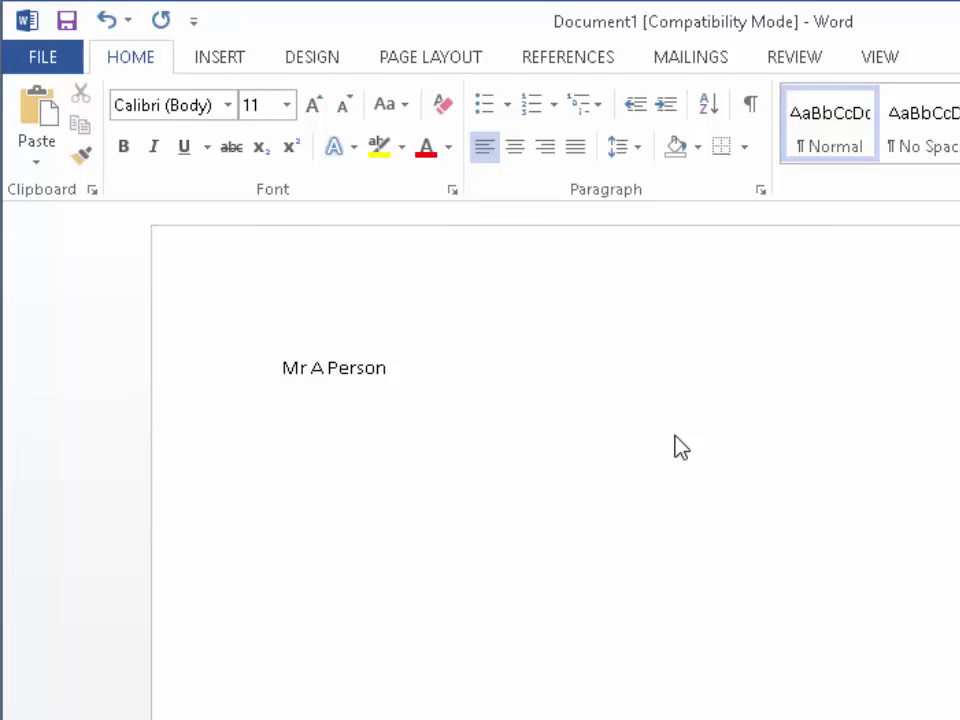
type("1")
type("Steet")
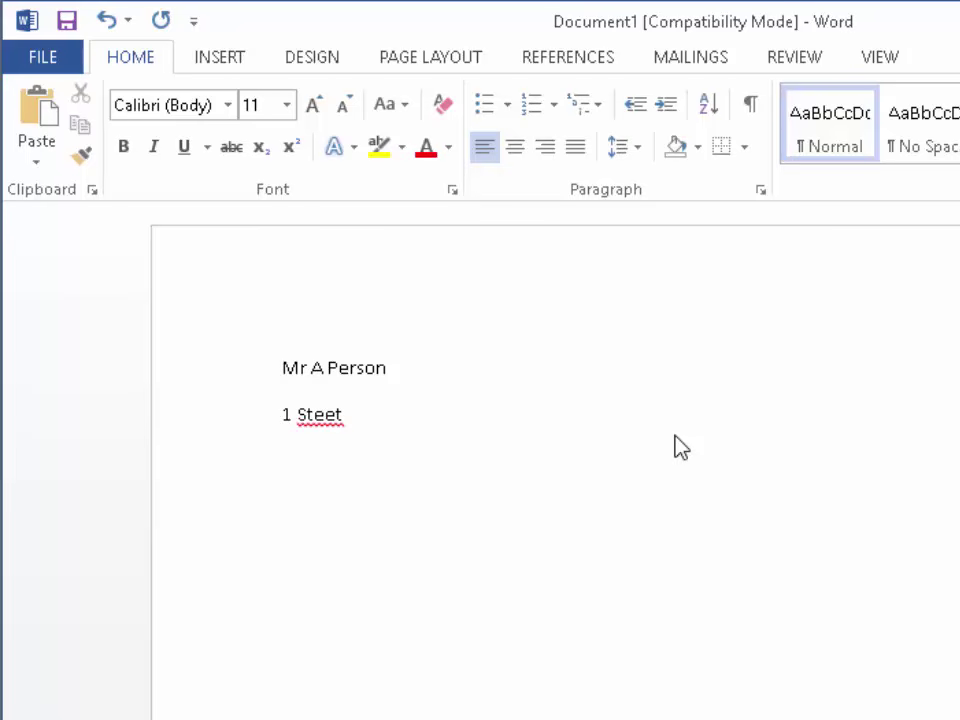
type(" Address")
key("Return")
type("Town")
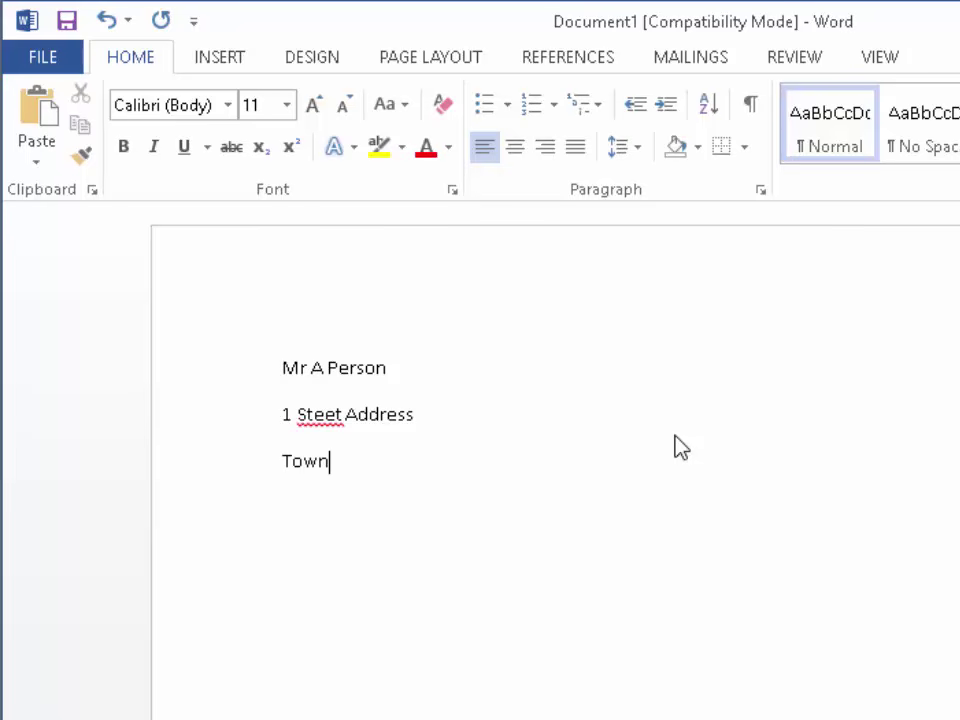
key("Return")
type("County")
left_click(296, 364, "shift")
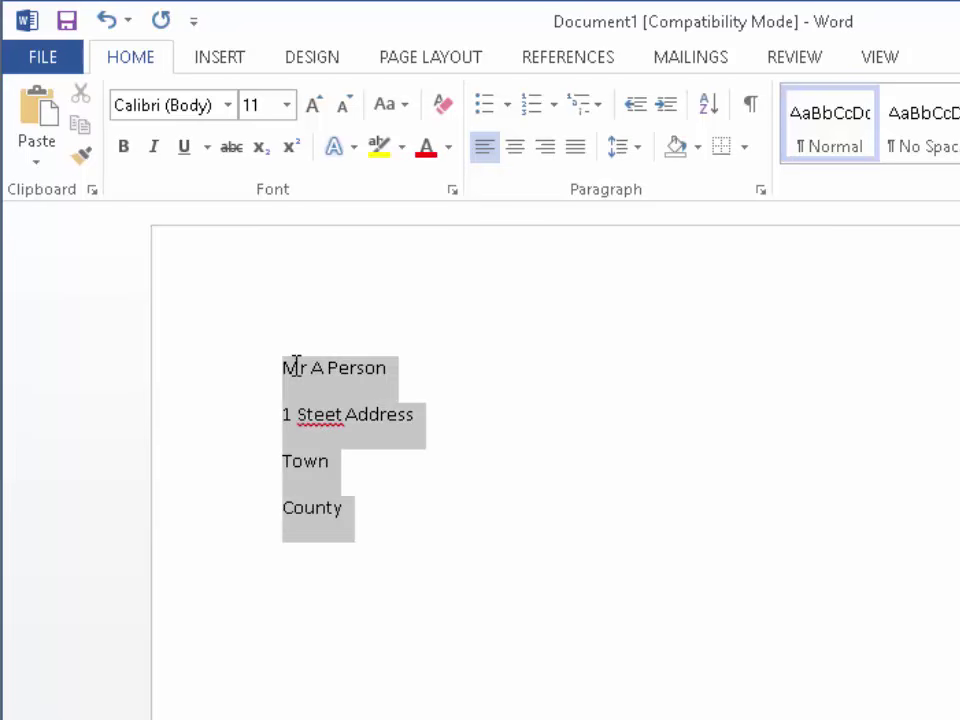
key("BackSpace")
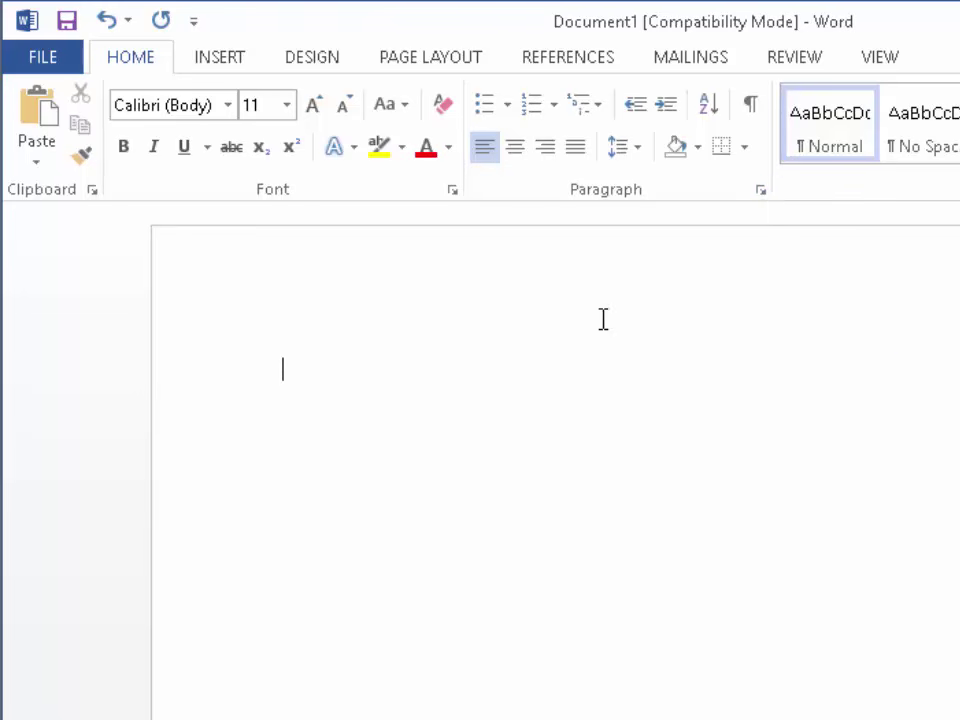
Set the paragraph spacing after to 0 pt and the line spacing to Single.
left_click(762, 191)
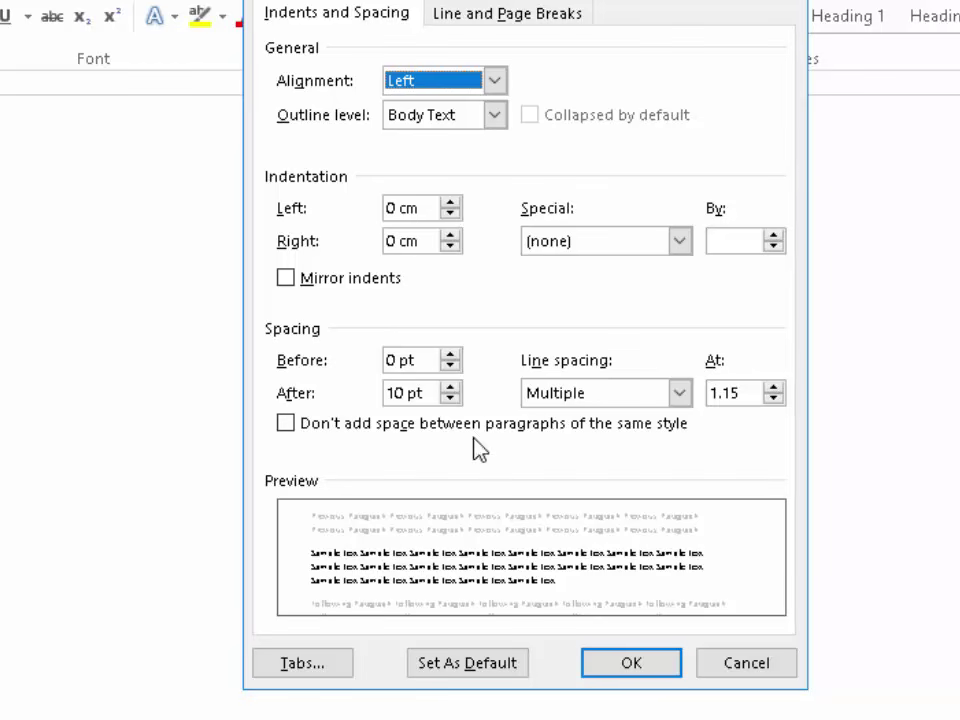
left_click_drag(407, 392, 379, 393)
type("0")
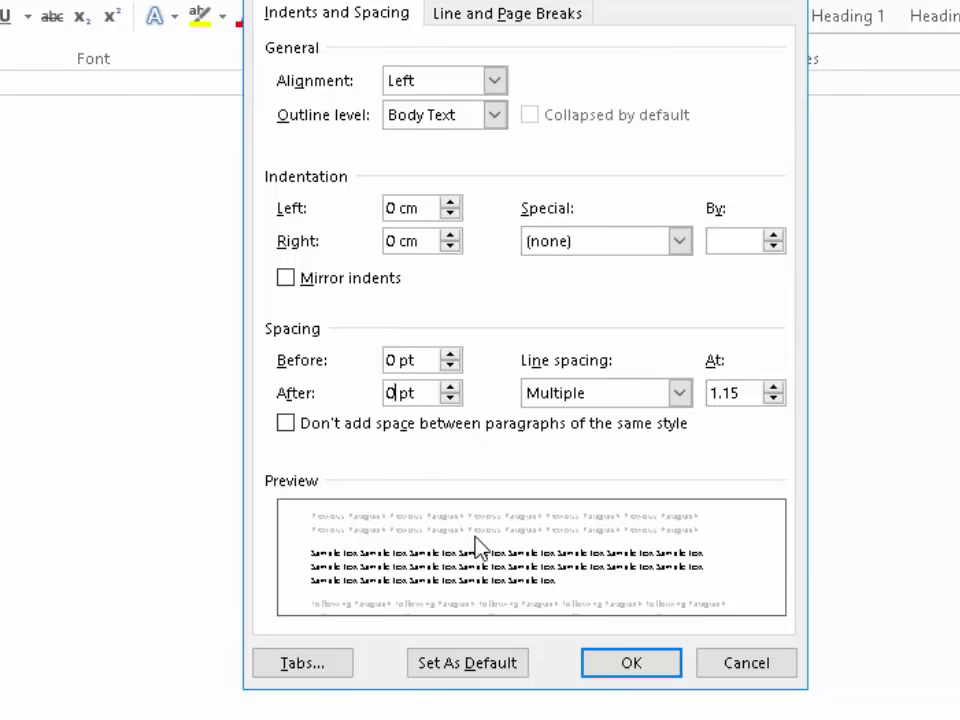
left_click(677, 395)
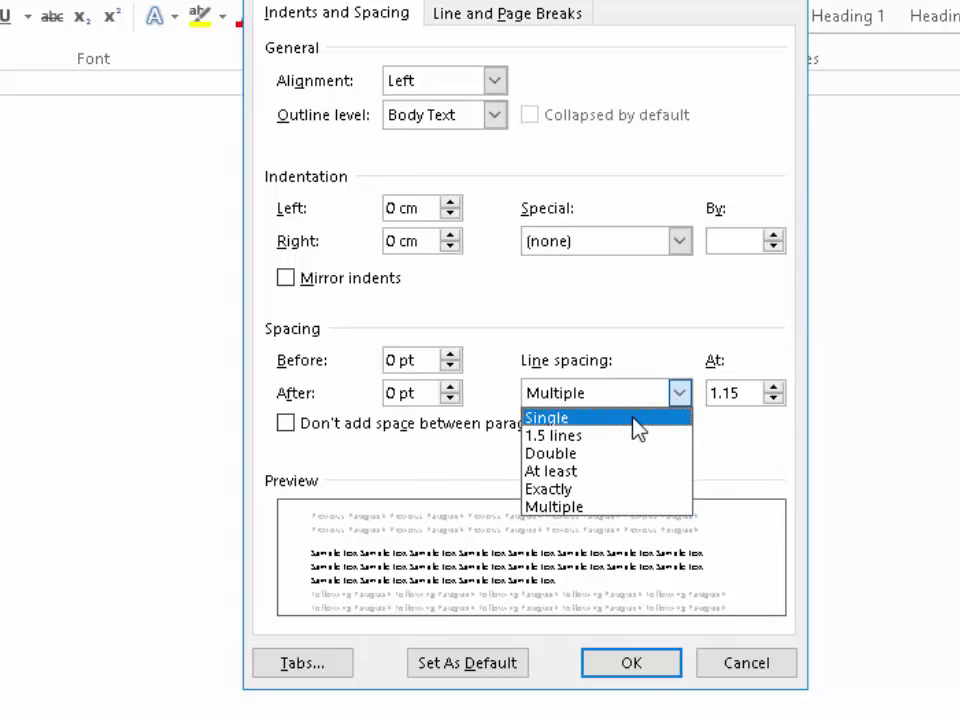
left_click(636, 418)
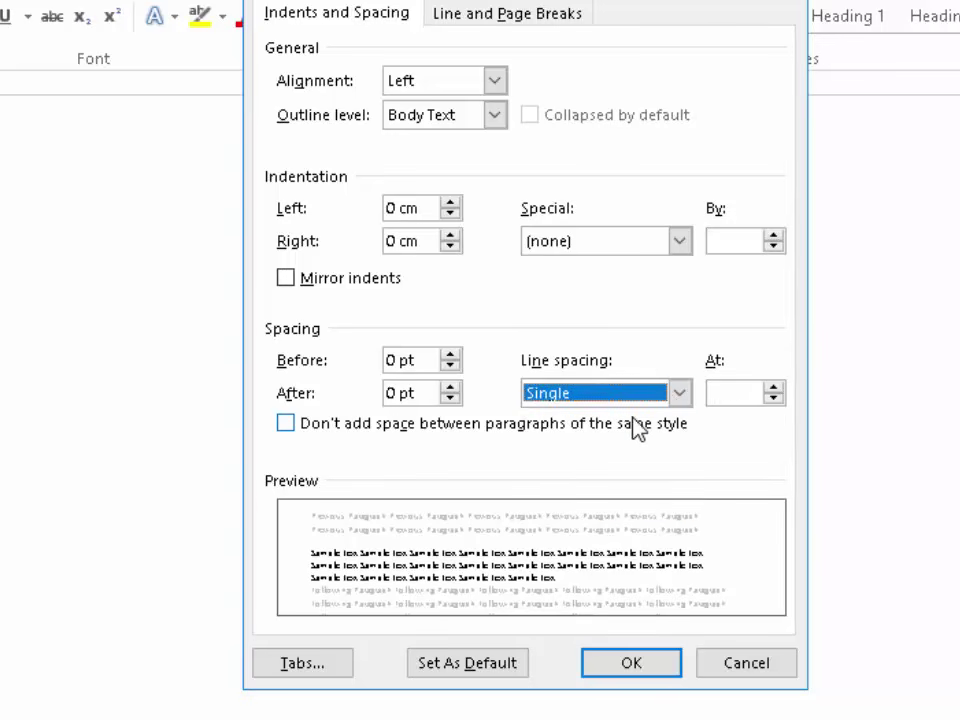
left_click(624, 663)
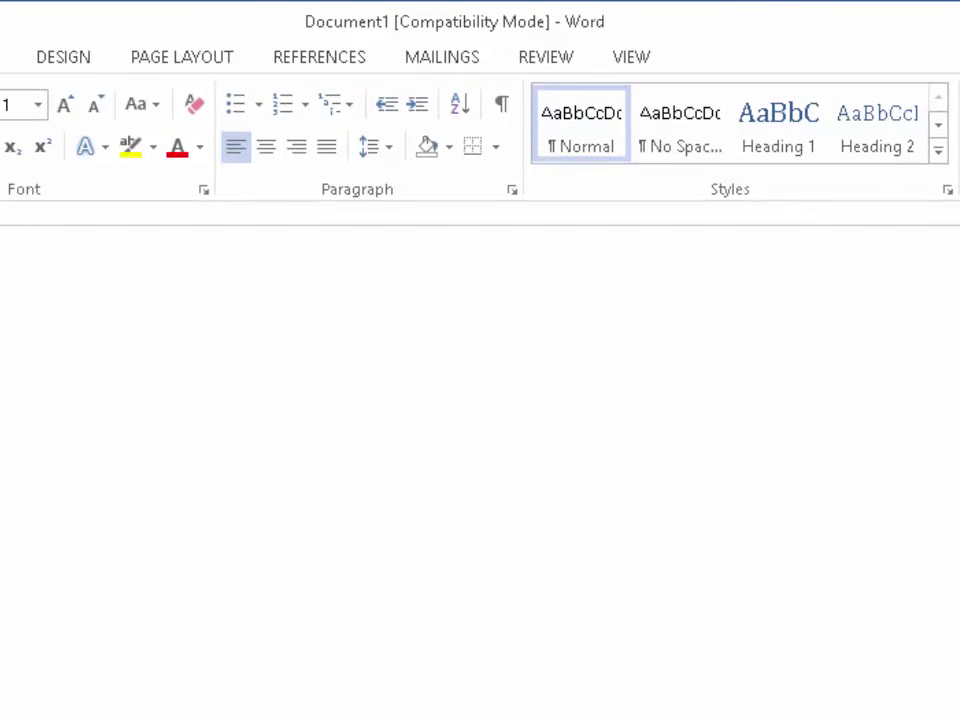
Enter the sender's name, street address, town, county and the placeholder "Postcode" on five consecutive lines.
type("Mr A Person")
key("Return")
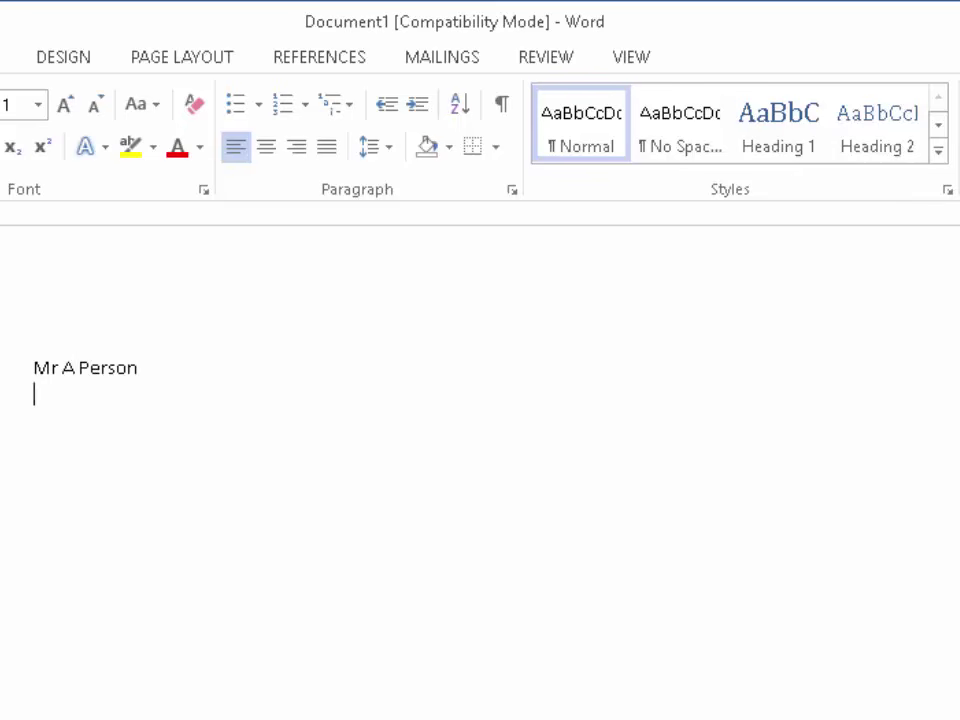
type("1 The Street")
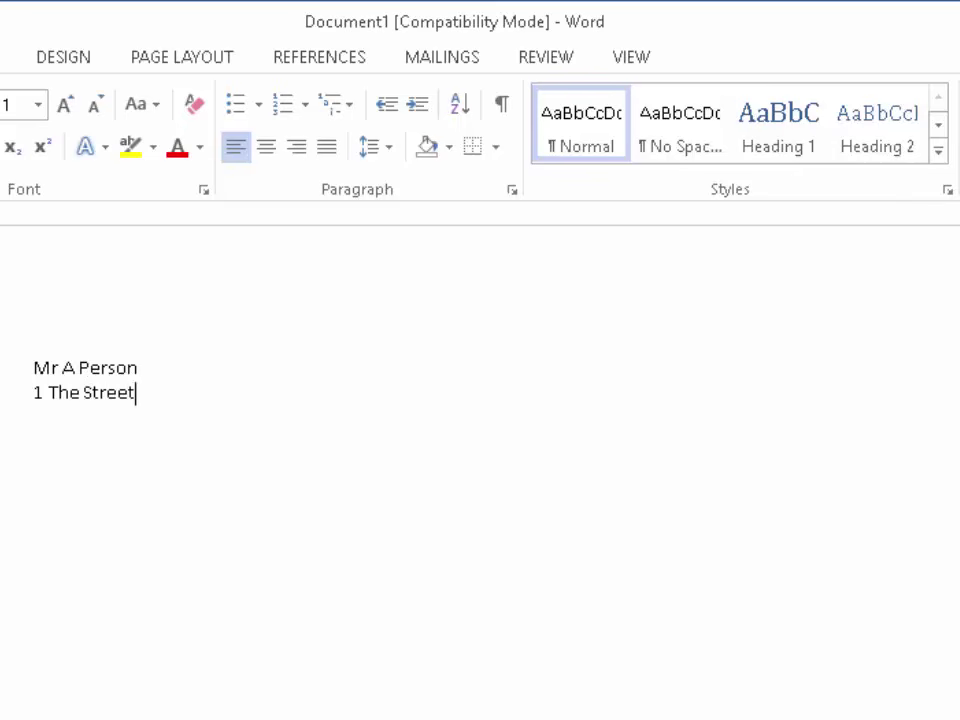
key("Return")
type("The Town")
key("Return")
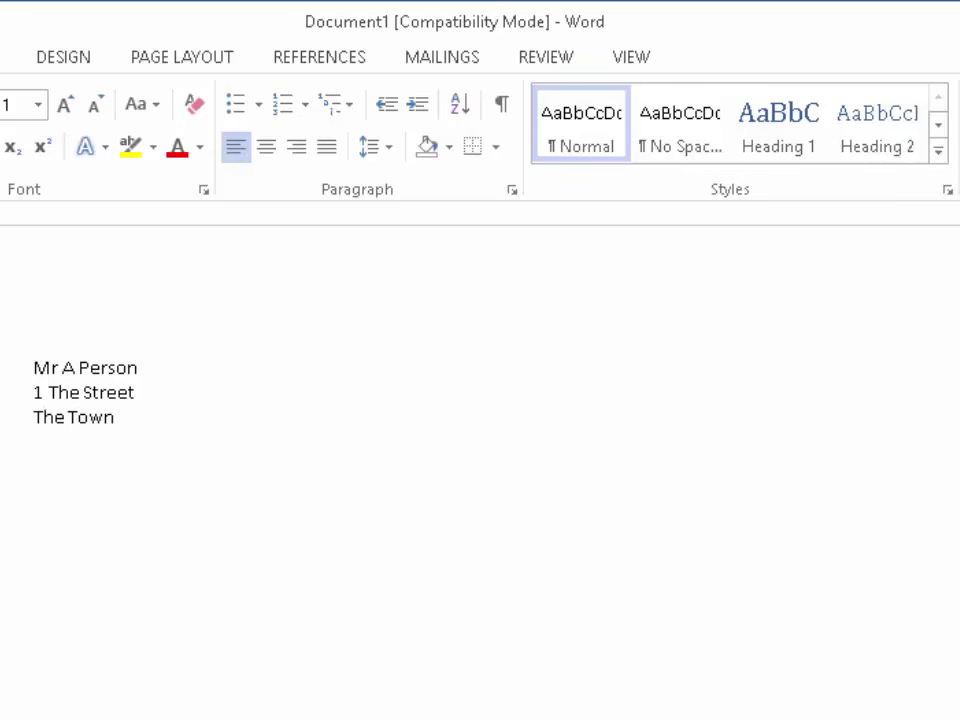
type("The County")
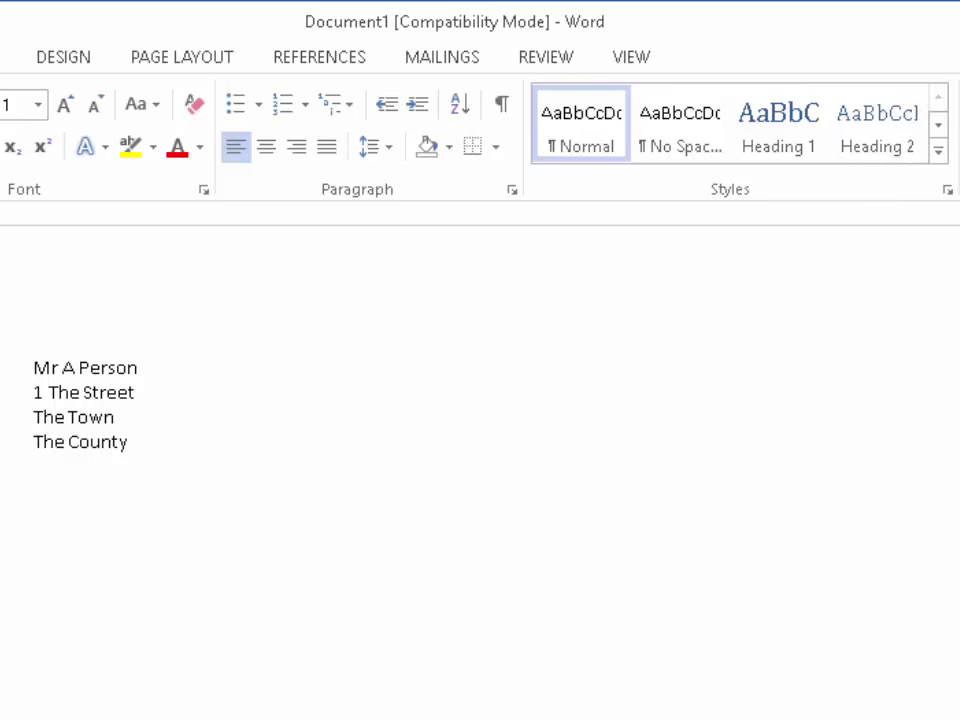
key("Return")
type("Postcode")
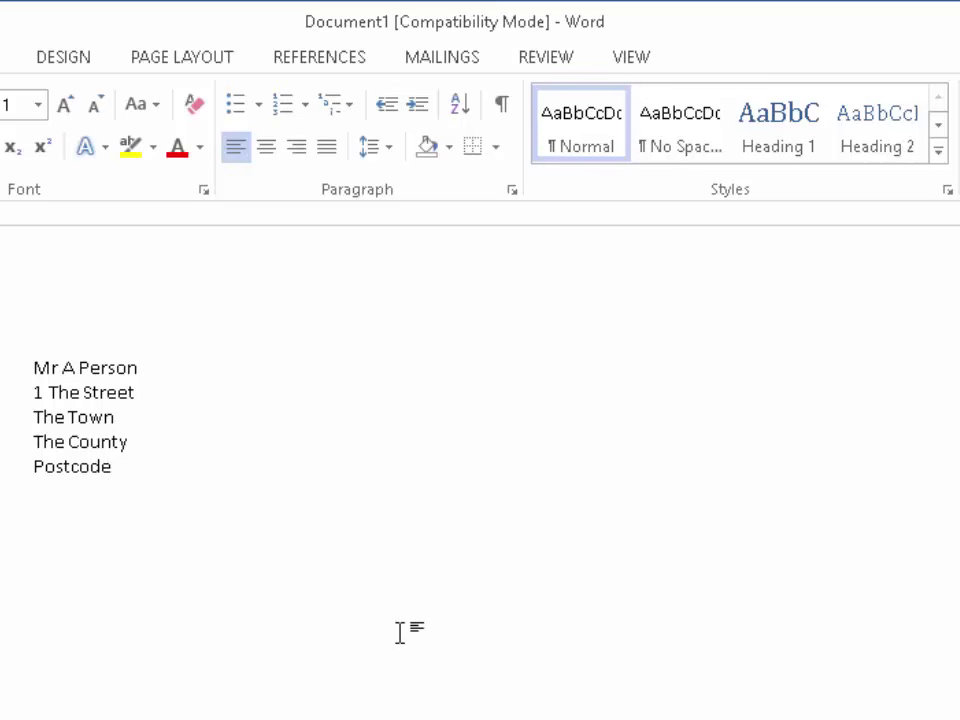
Indent the whole five-line address block by ten levels towards the page's right margin, keeping the name on one line.
left_click(35, 368)
left_click_drag(35, 368, 116, 474)
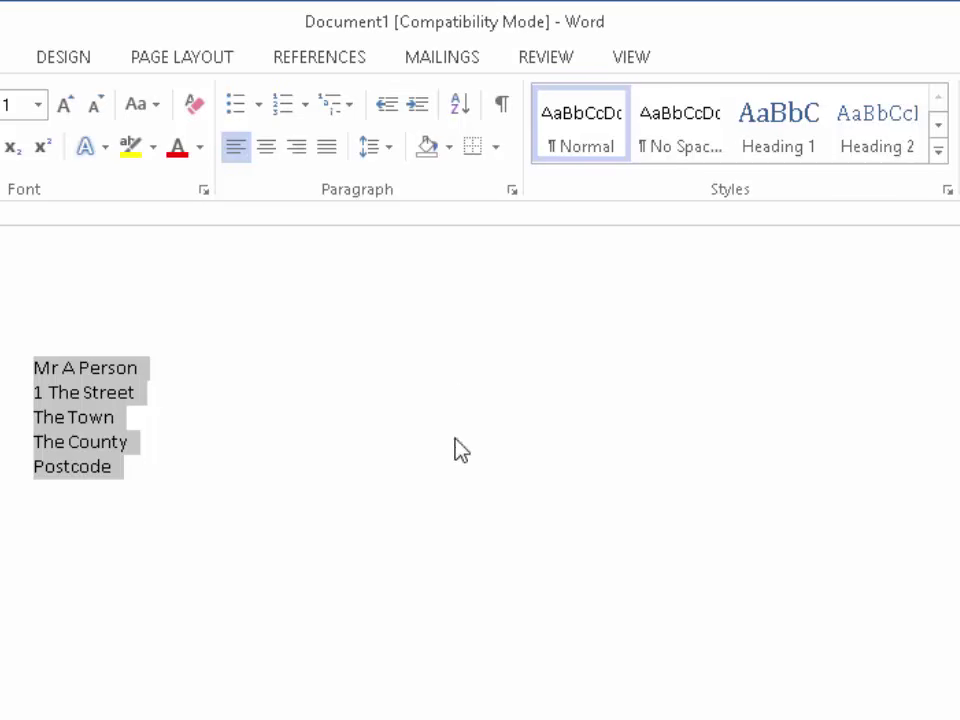
left_click(418, 105)
left_click(418, 105)
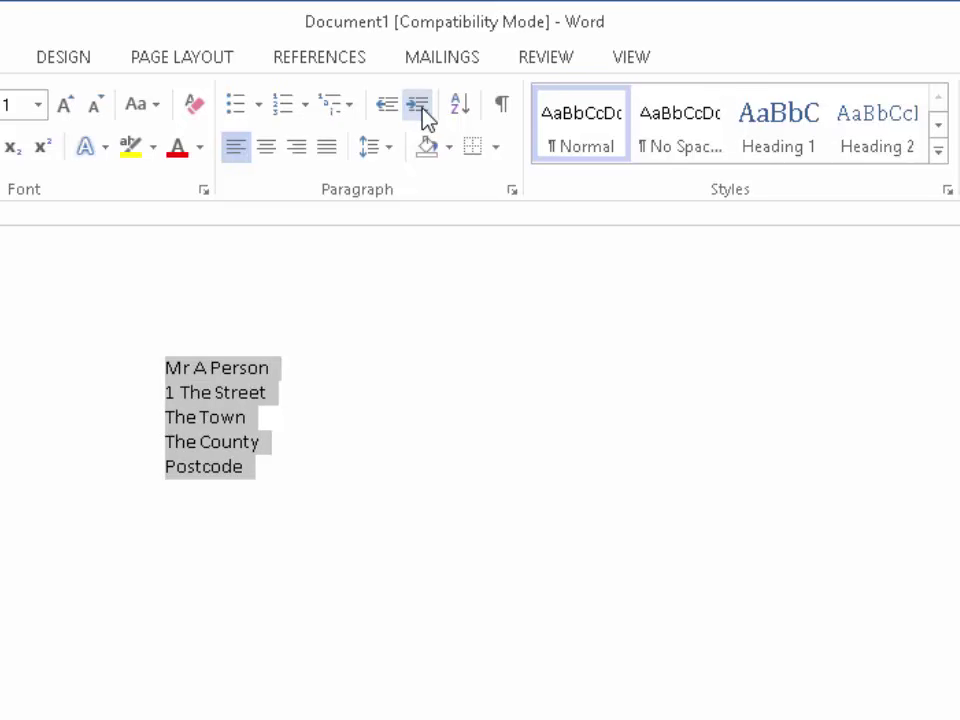
left_click(418, 105)
left_click(418, 105)
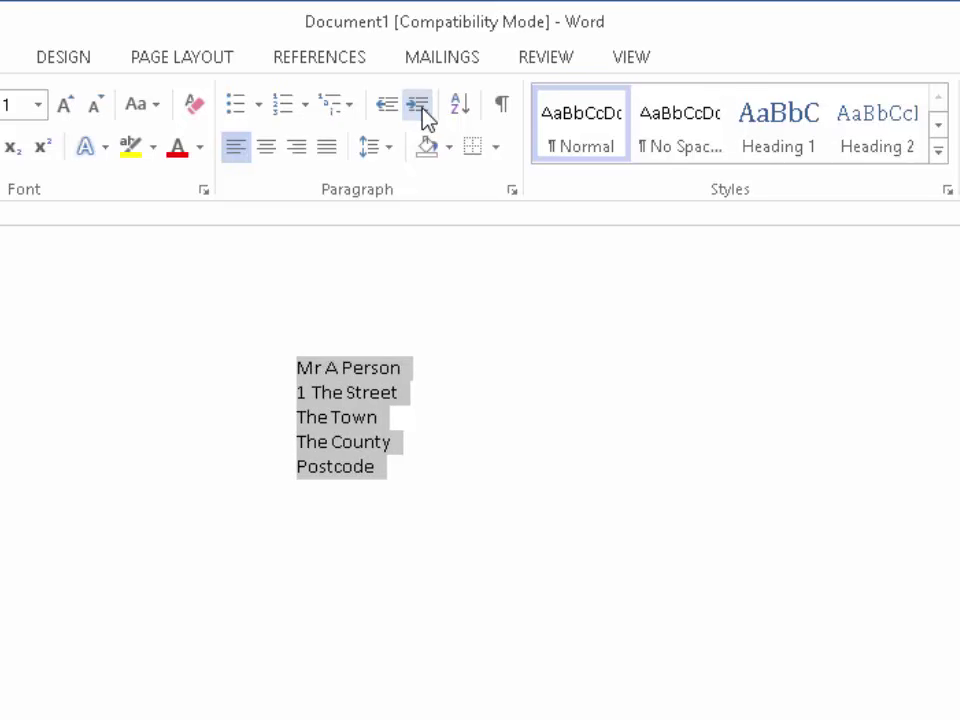
left_click(418, 105)
left_click(418, 105)
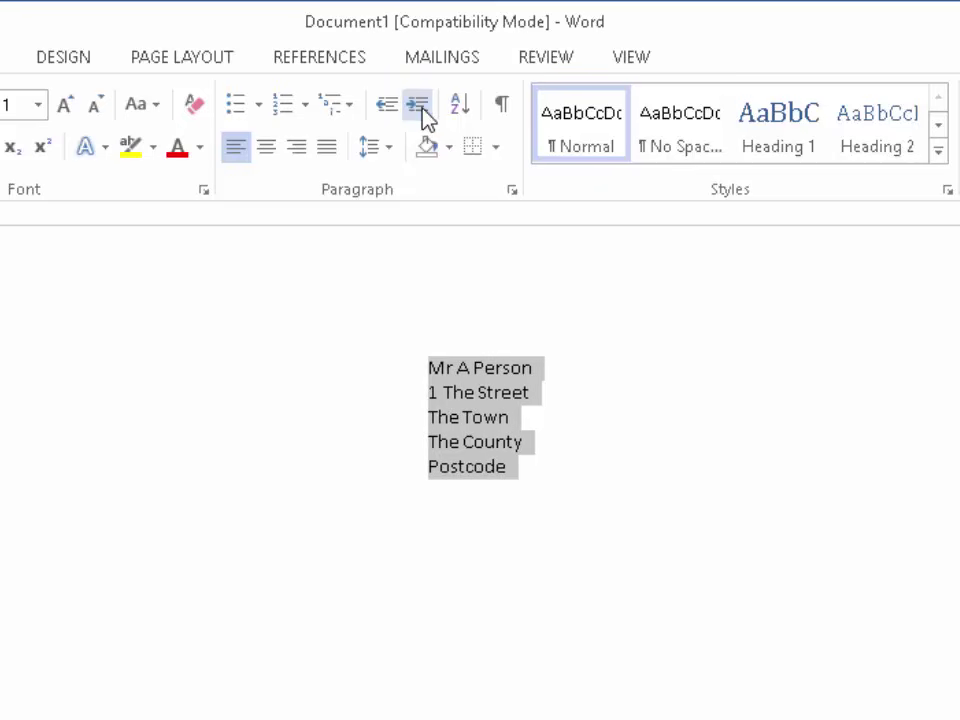
left_click(418, 105)
left_click(418, 105)
left_click(418, 105)
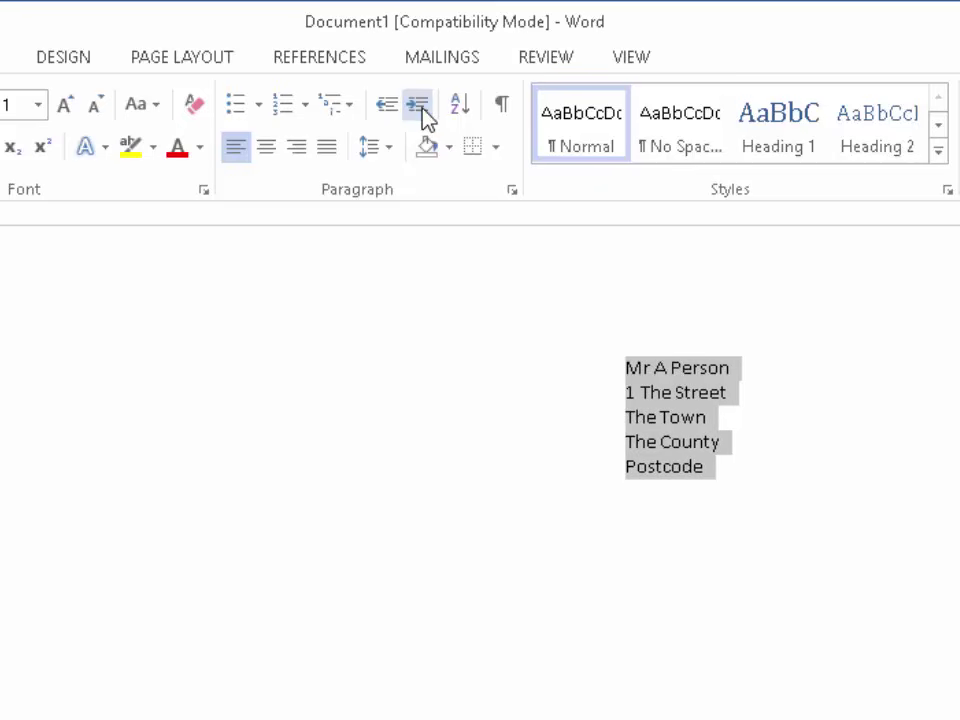
left_click(418, 105)
left_click(418, 105)
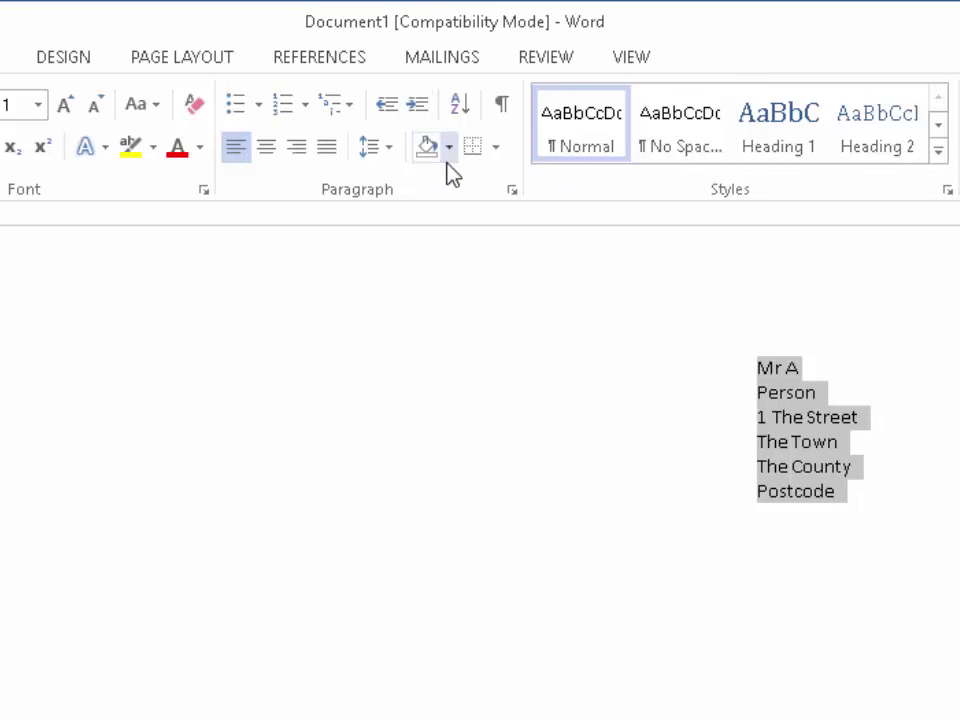
left_click(393, 117)
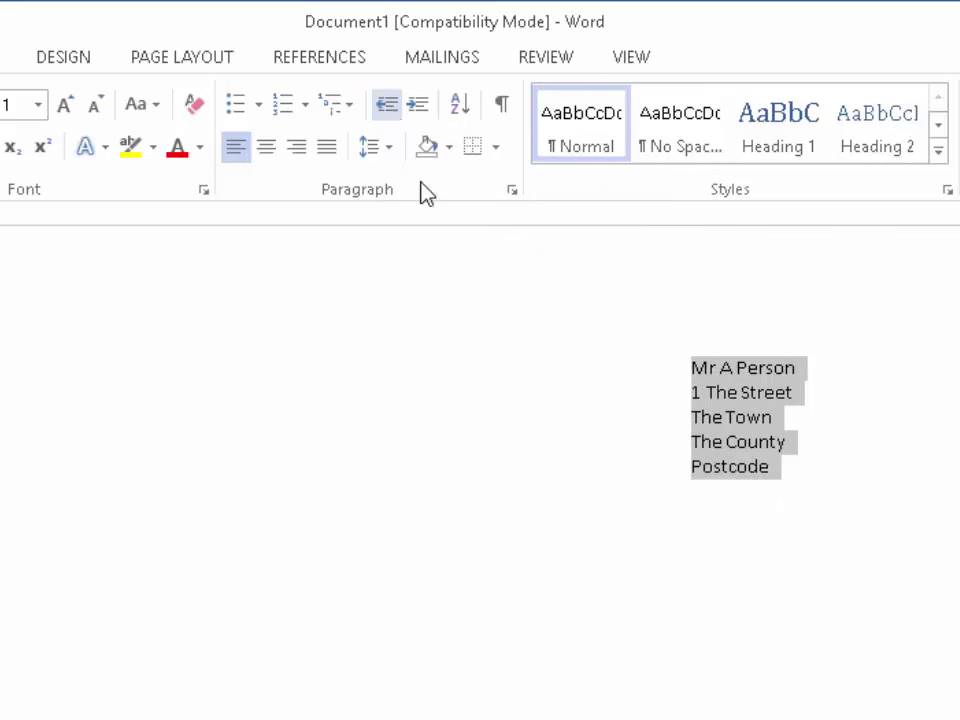
Add the date "18th May 2017" below the postcode, separated by a blank line and aligned with the address.
left_click(778, 472)
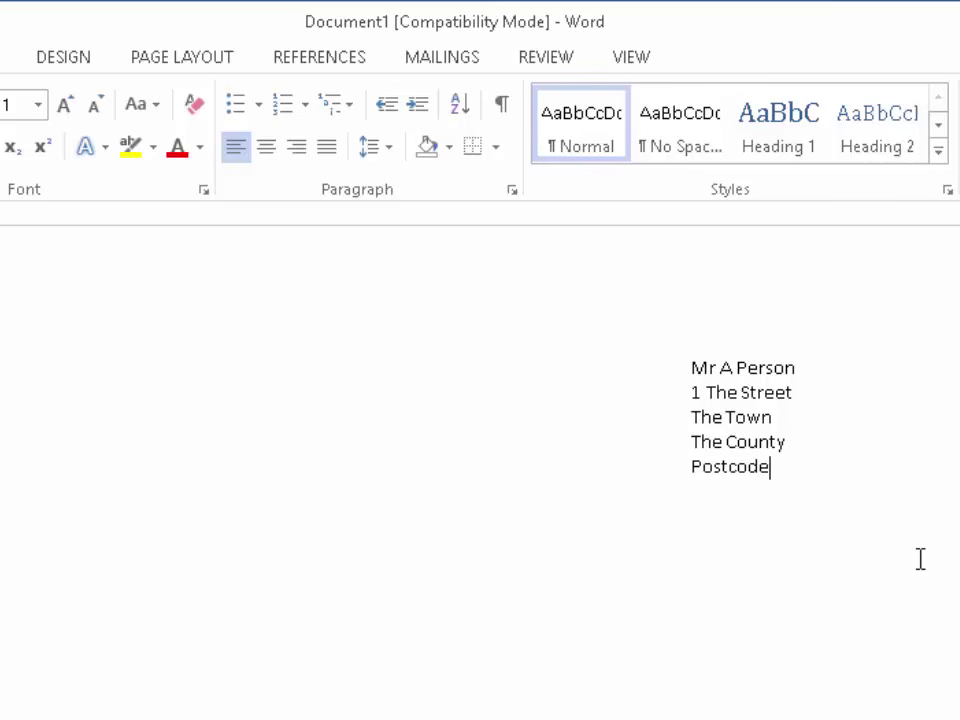
key("Return")
type("18th May 201")
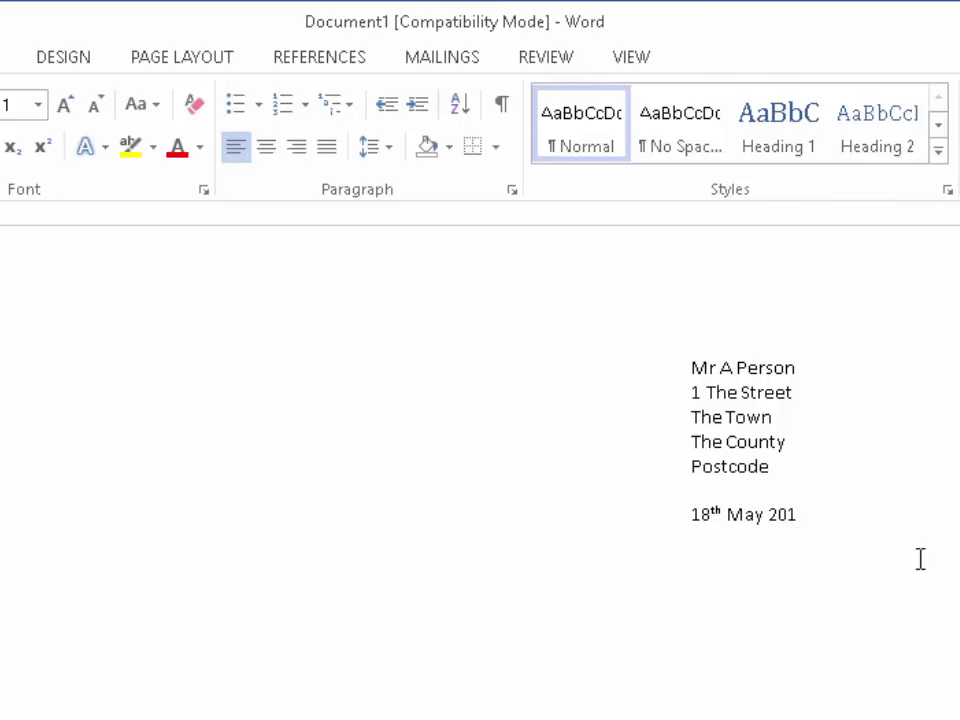
type("7")
Add the salutation "Dear Sir" at the left margin below the date, with a blank line before and after it.
key("Return")
key("BackSpace")
key("BackSpace")
key("Return")
type("Dear Sir")
key("Return")
key("Return")
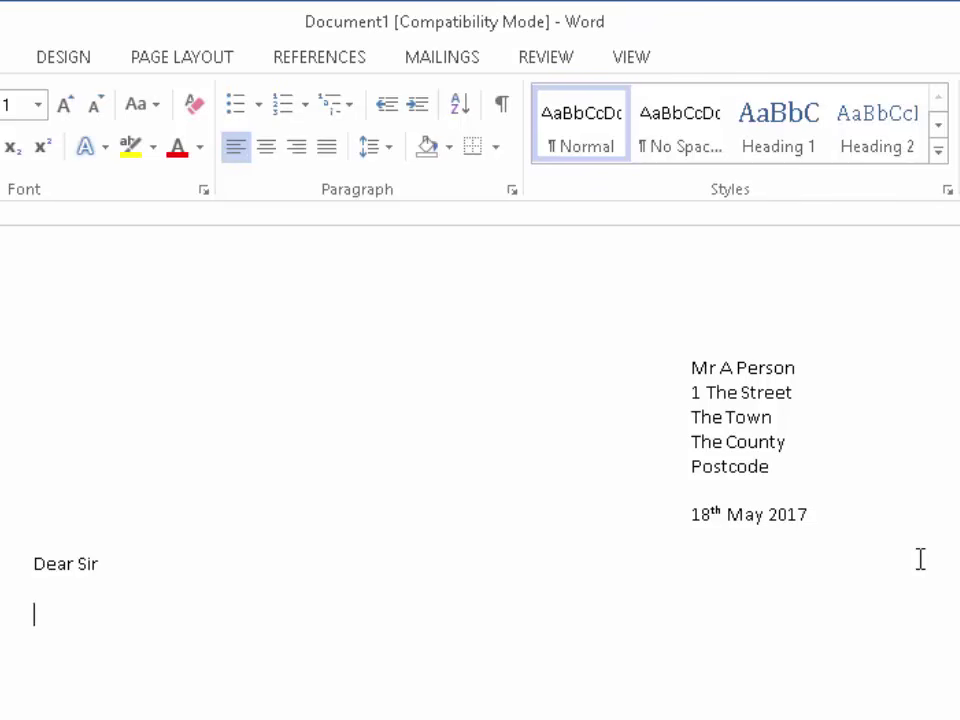
Write the body line "Thank you for your letter." and close the letter with "Regards" and the sender's name, separated by blank lines.
type("Thank you")
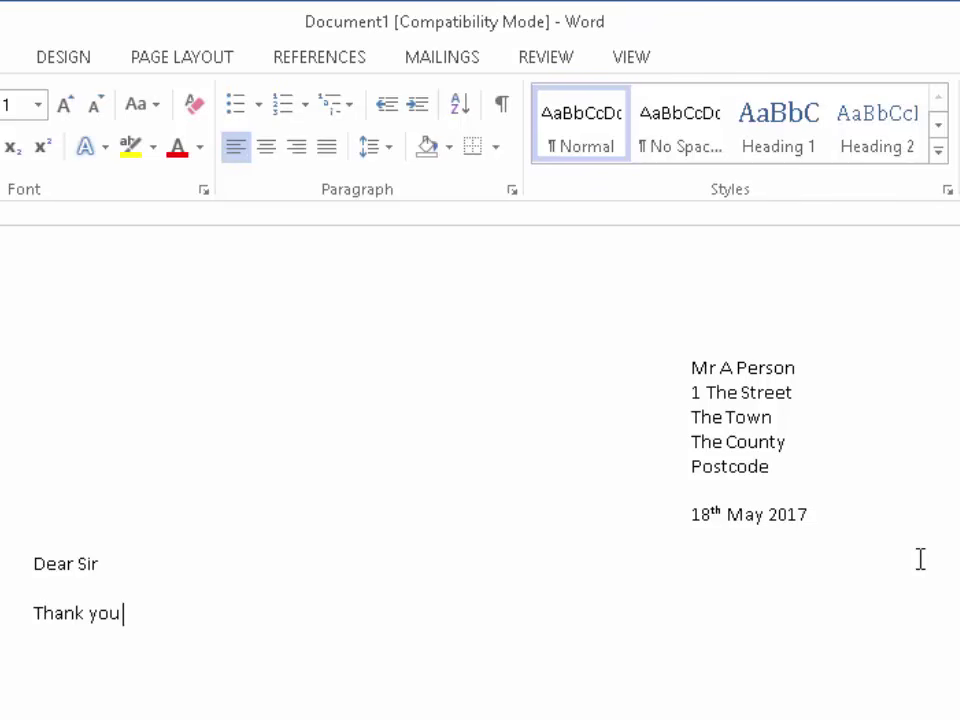
type(" for your letter.")
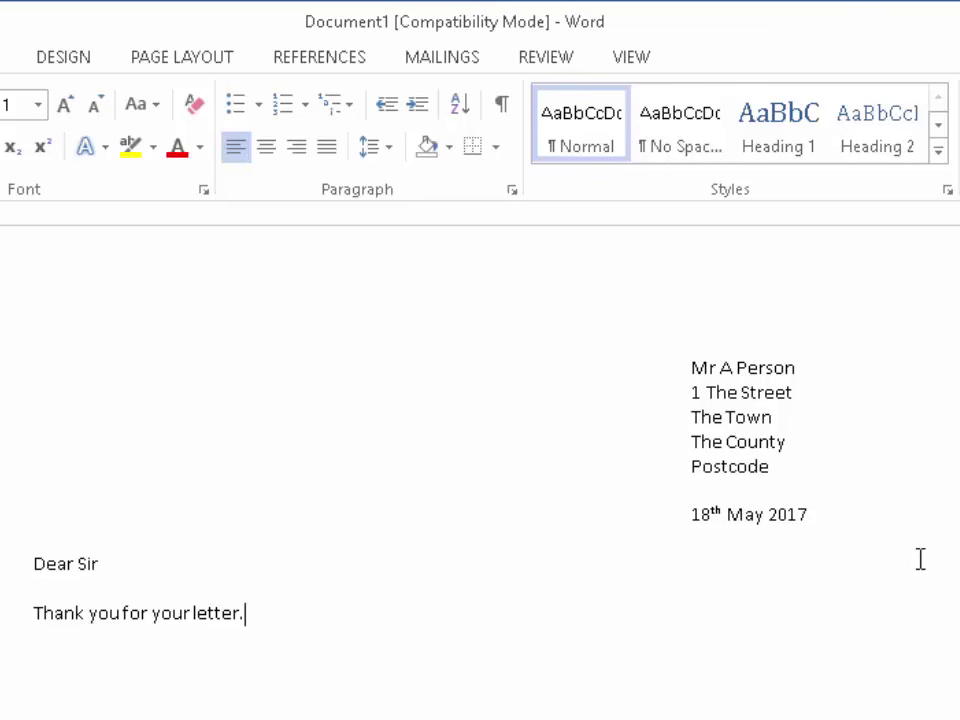
key("Return")
type("Regards")
key("Return")
type("A Person")
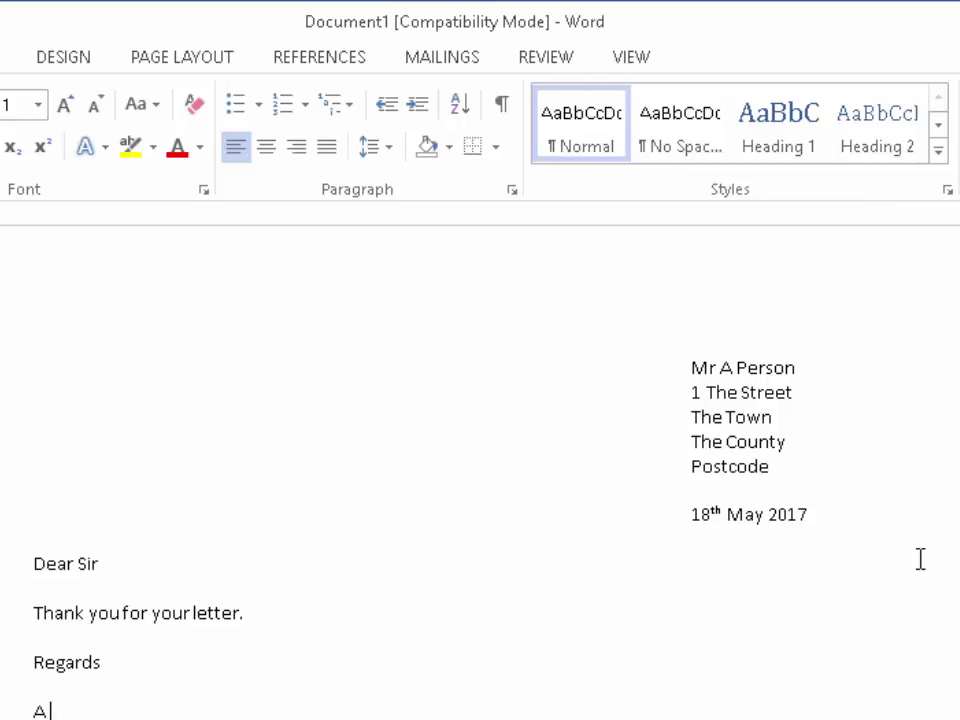